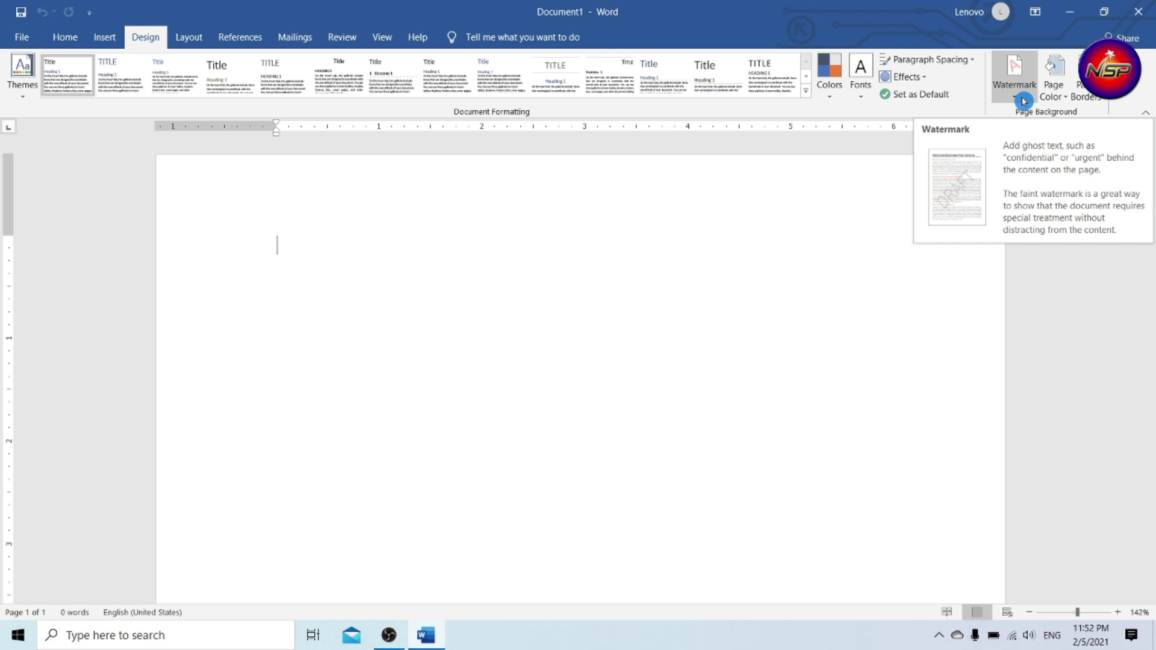
# Apply the CONFIDENTIAL 1 preset watermark, scroll through the page, and reopen the Watermark gallery.
pyautogui.click(1024, 101)
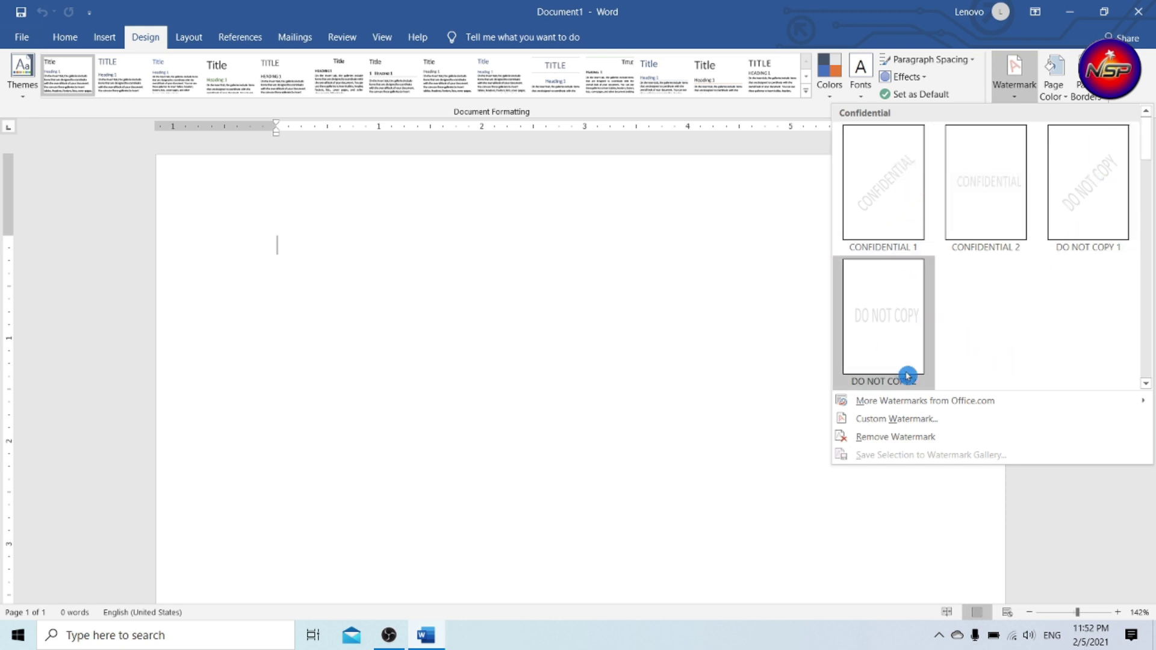
pyautogui.click(913, 186)
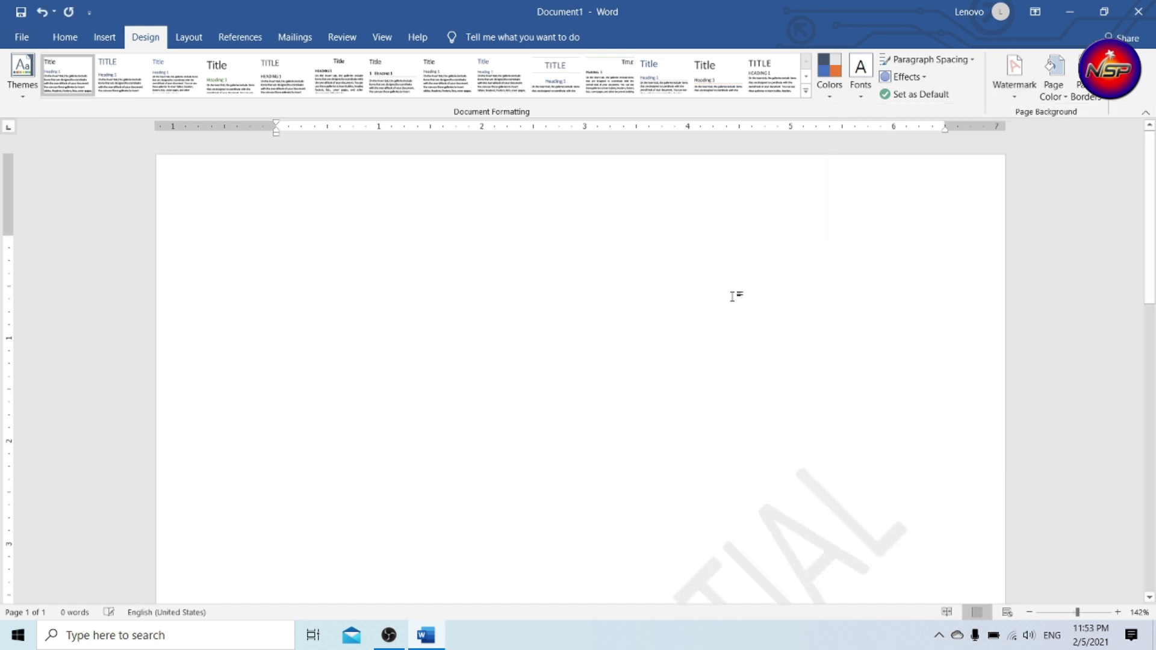
pyautogui.scroll(-4, 735, 297)
pyautogui.scroll(-2, 717, 314)
pyautogui.scroll(2, 716, 289)
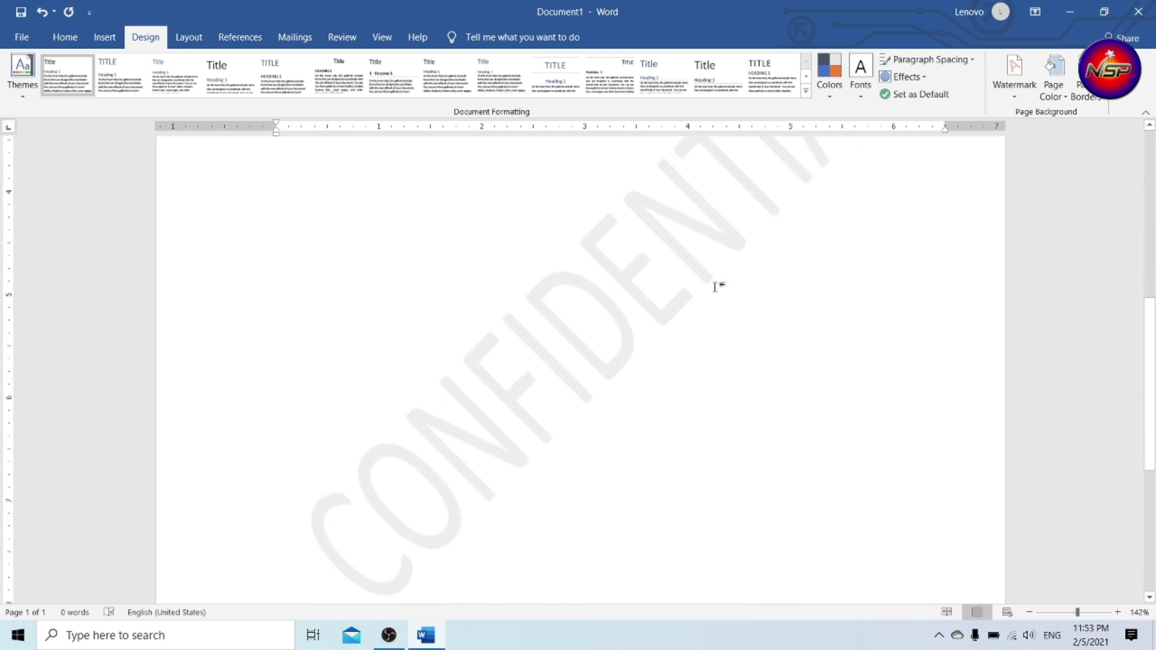
pyautogui.scroll(-1, 715, 287)
pyautogui.scroll(-2, 718, 286)
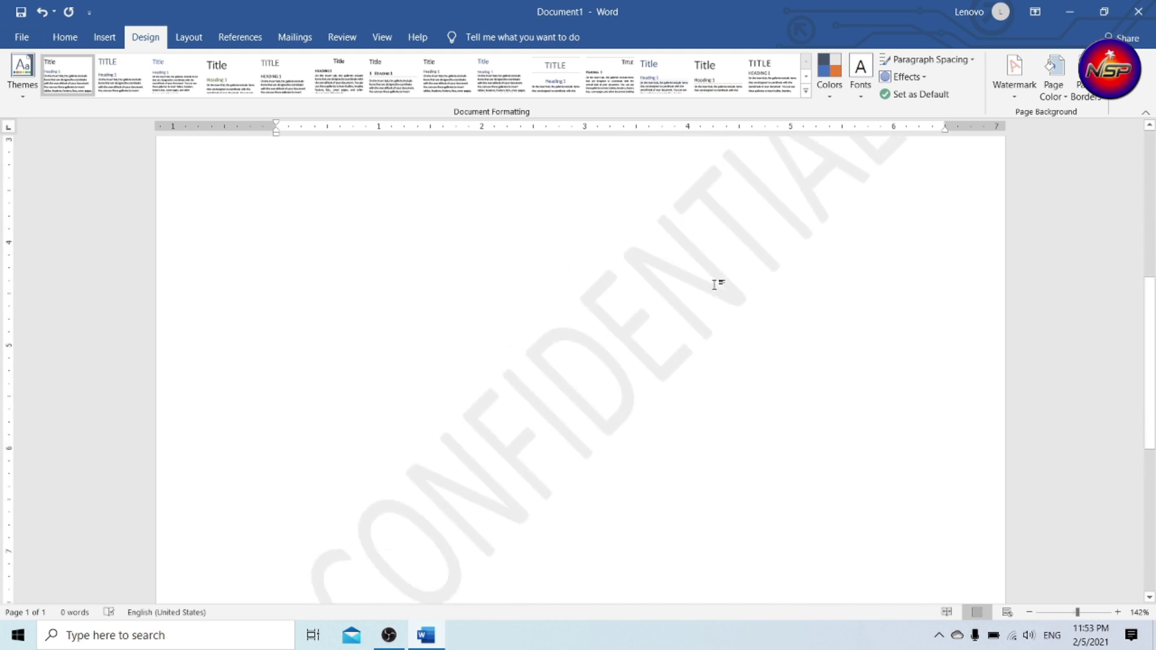
pyautogui.scroll(-2, 692, 287)
pyautogui.scroll(-2, 663, 289)
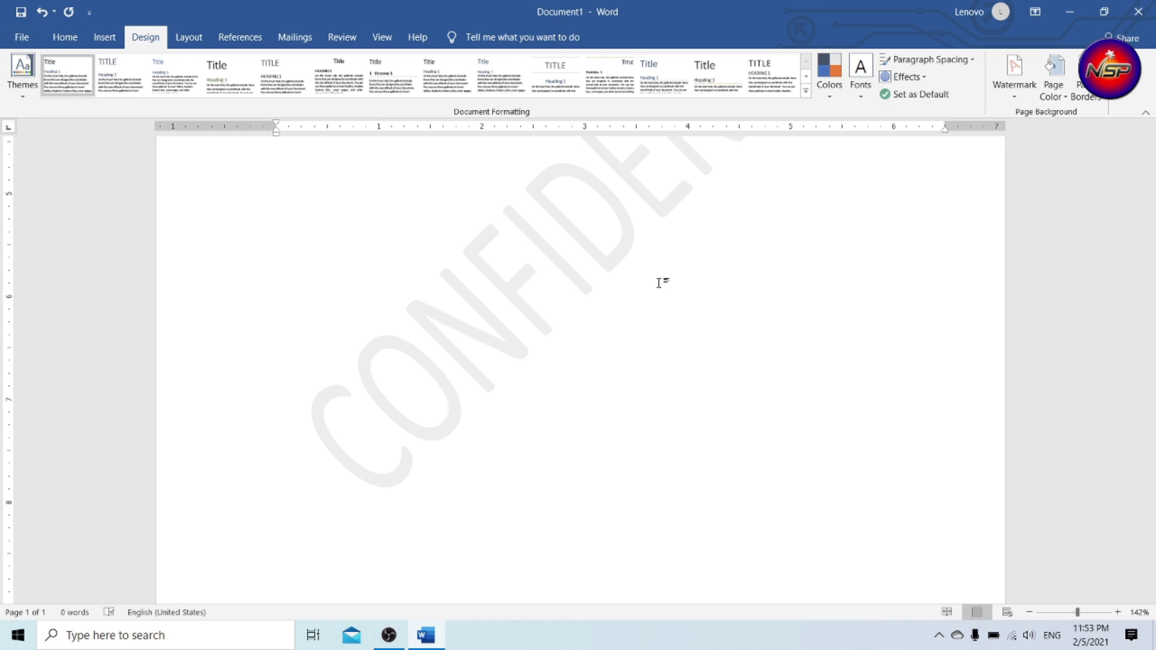
pyautogui.click(1018, 92)
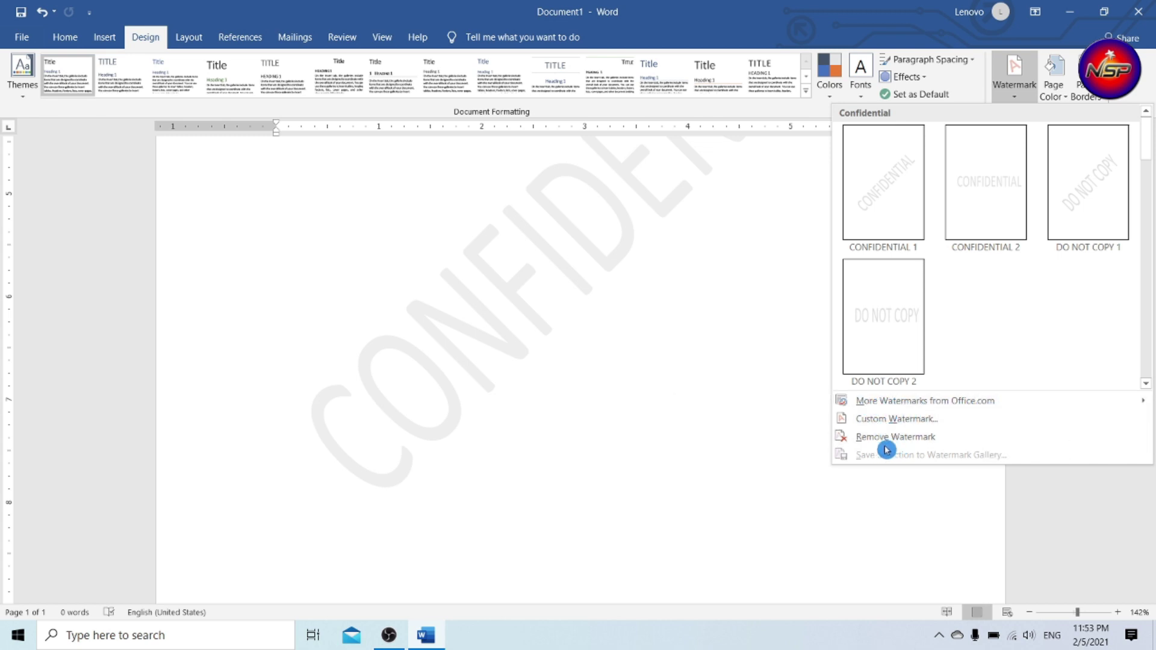
# Open Custom Watermark, move the Printed Watermark dialog to the centre, and expand the Language list.
pyautogui.click(860, 426)
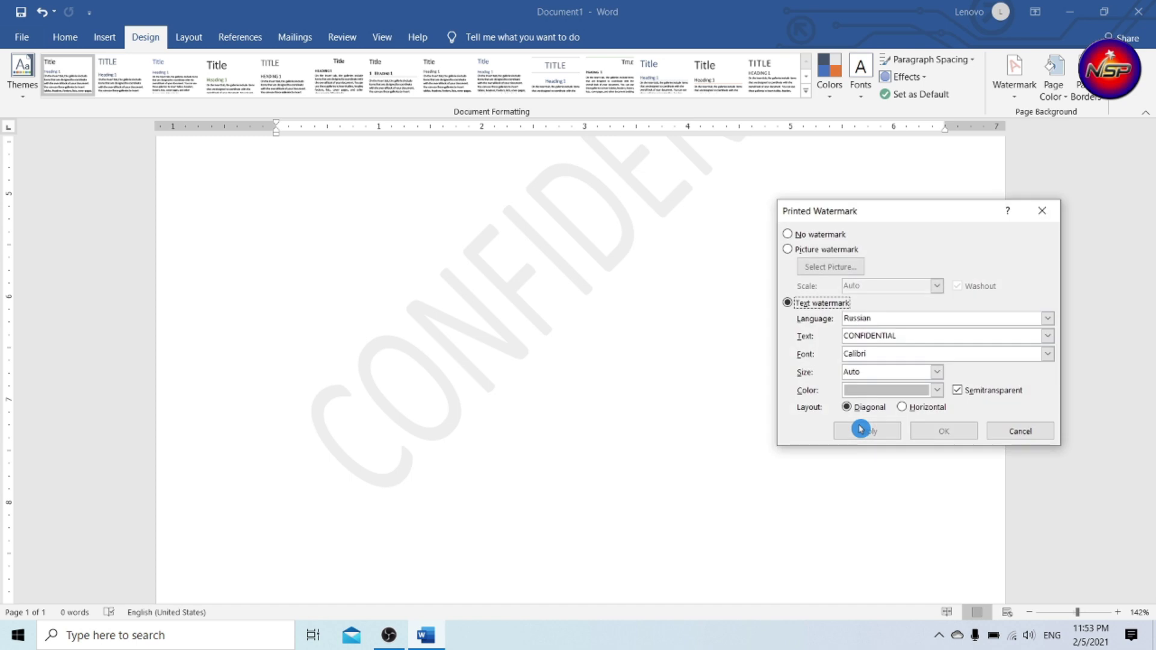
pyautogui.moveTo(930, 222)
pyautogui.mouseDown()
pyautogui.moveTo(679, 194)
pyautogui.moveTo(673, 178)
pyautogui.mouseUp()
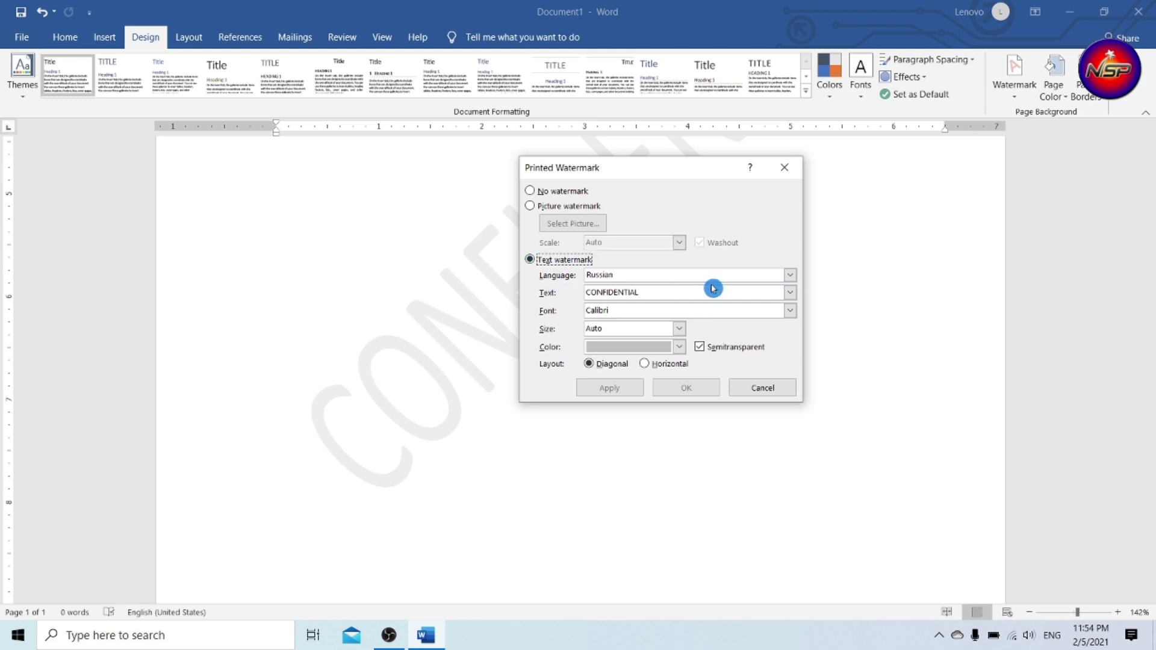
pyautogui.click(789, 275)
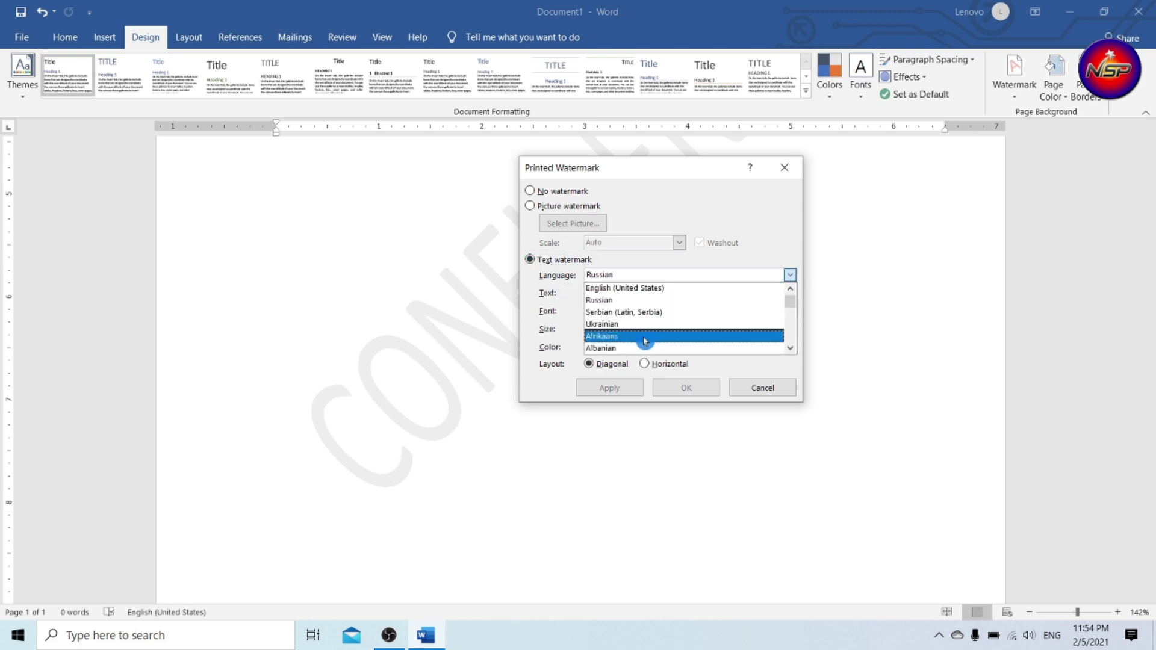
# Set the watermark language to English (United States) and the text to 'Nsp Solution'.
pyautogui.click(617, 287)
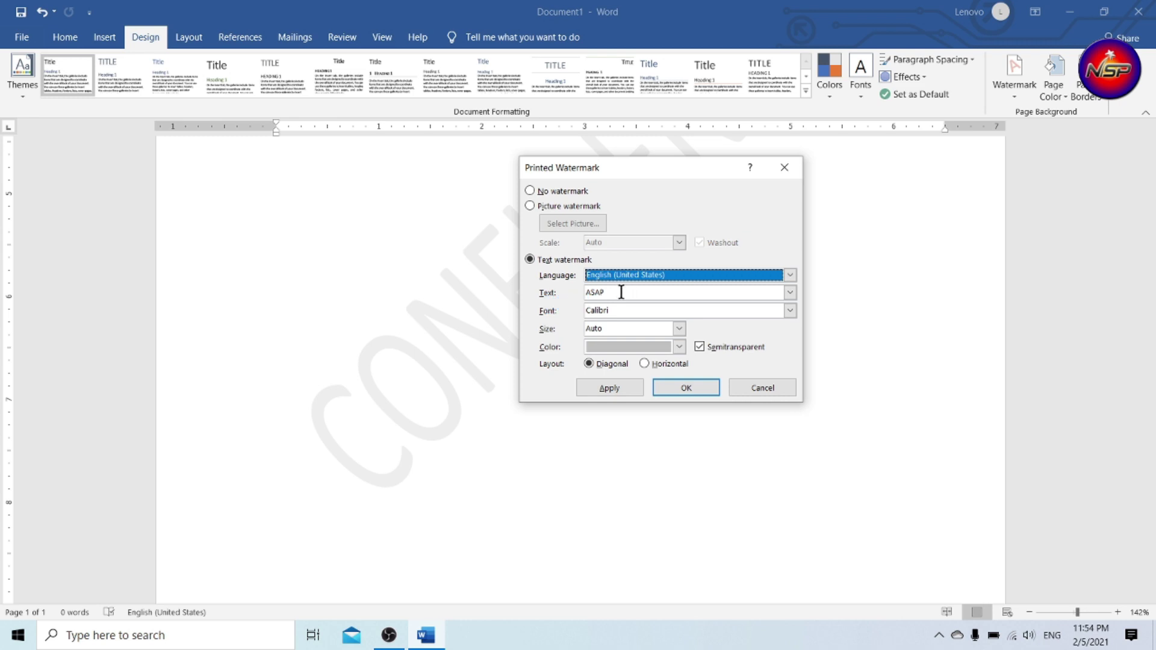
pyautogui.moveTo(657, 291); pyautogui.dragTo(575, 292)
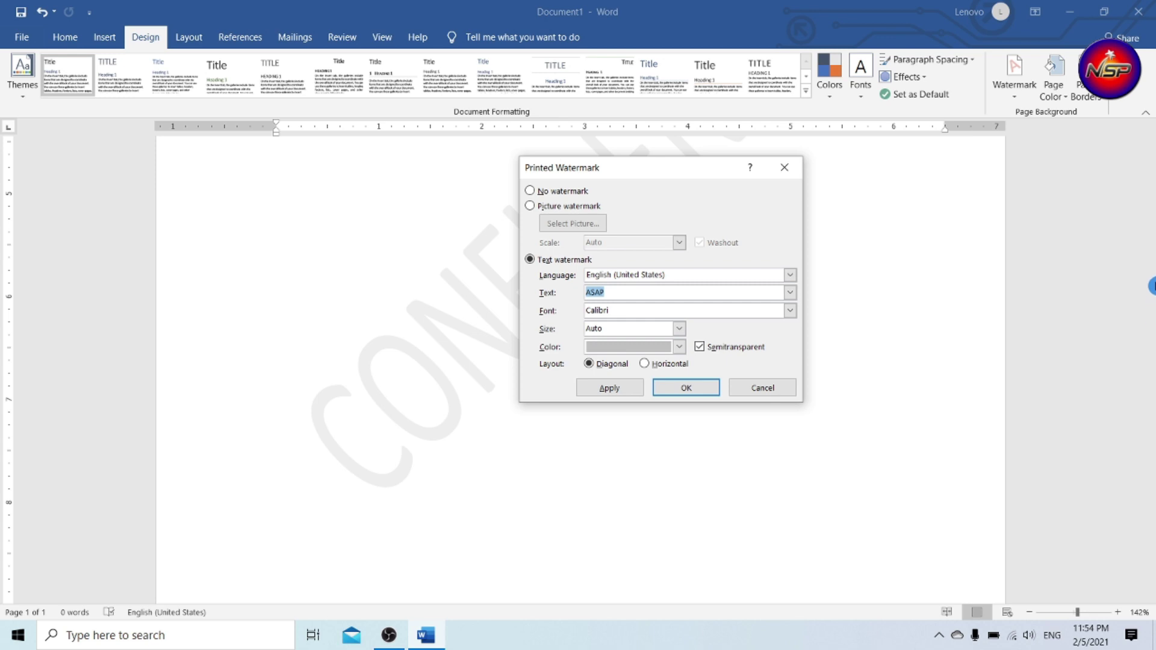
pyautogui.write('Nsp Solution')
# Change the watermark font to Arial and keep the size at Auto.
pyautogui.click(789, 310)
pyautogui.scroll(-1, 680, 333)
pyautogui.scroll(-2, 684, 334)
pyautogui.scroll(-5, 684, 335)
pyautogui.scroll(-4, 684, 335)
pyautogui.scroll(4, 684, 332)
pyautogui.scroll(5, 686, 330)
pyautogui.scroll(8, 685, 331)
pyautogui.scroll(4, 686, 331)
pyautogui.scroll(5, 689, 332)
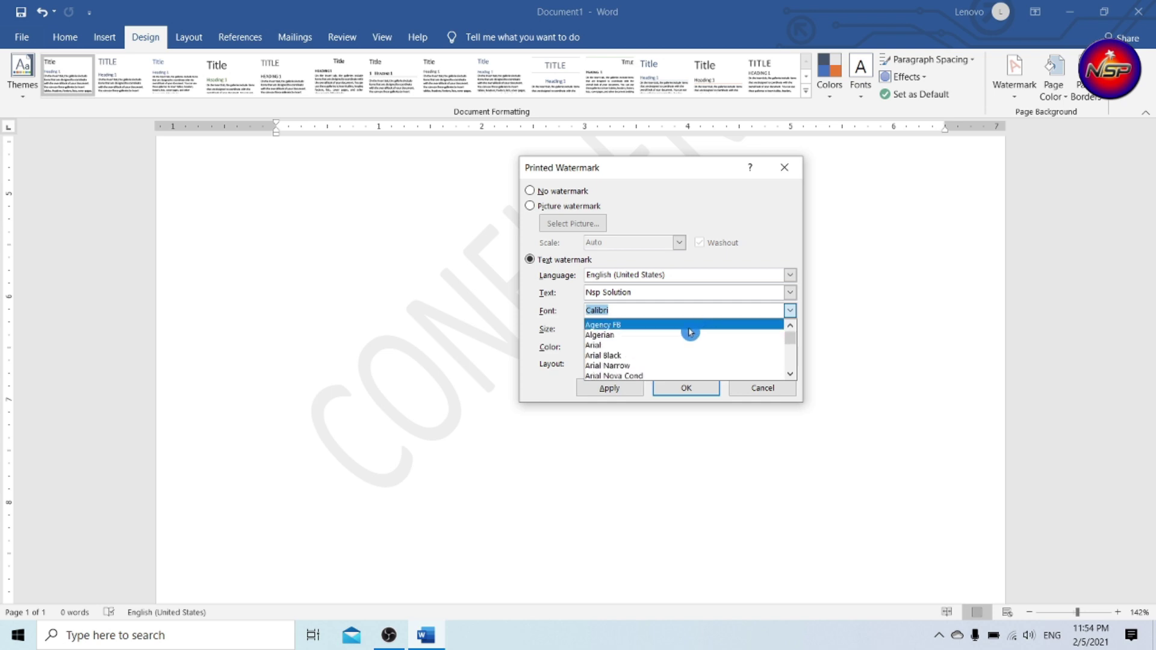
pyautogui.click(642, 346)
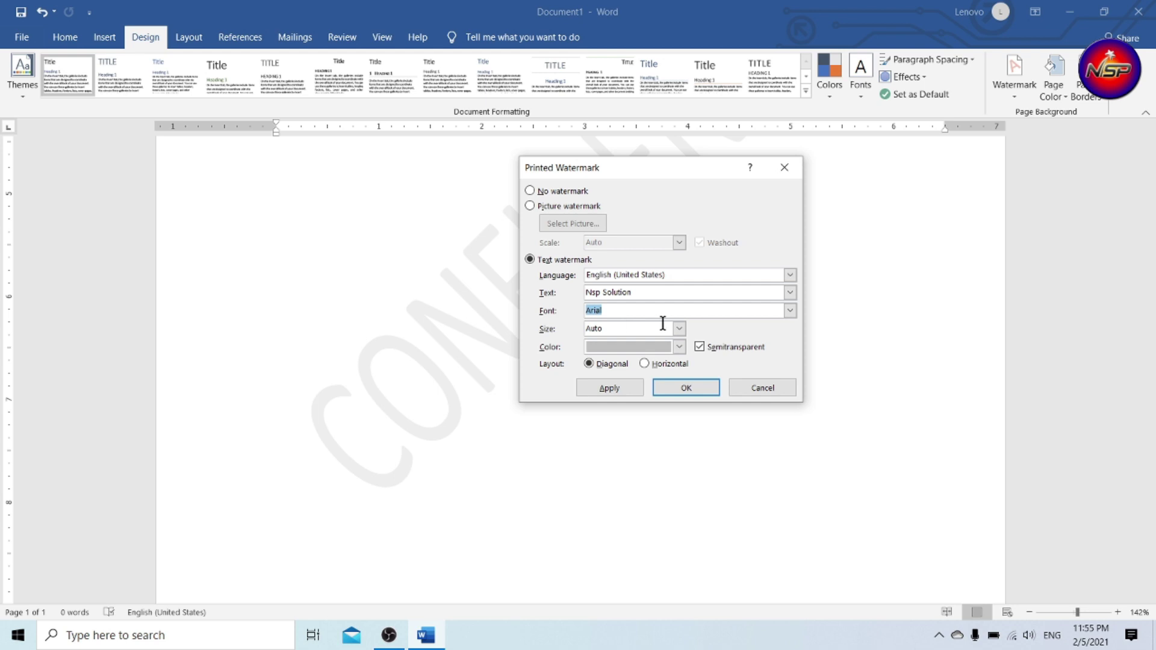
pyautogui.click(679, 329)
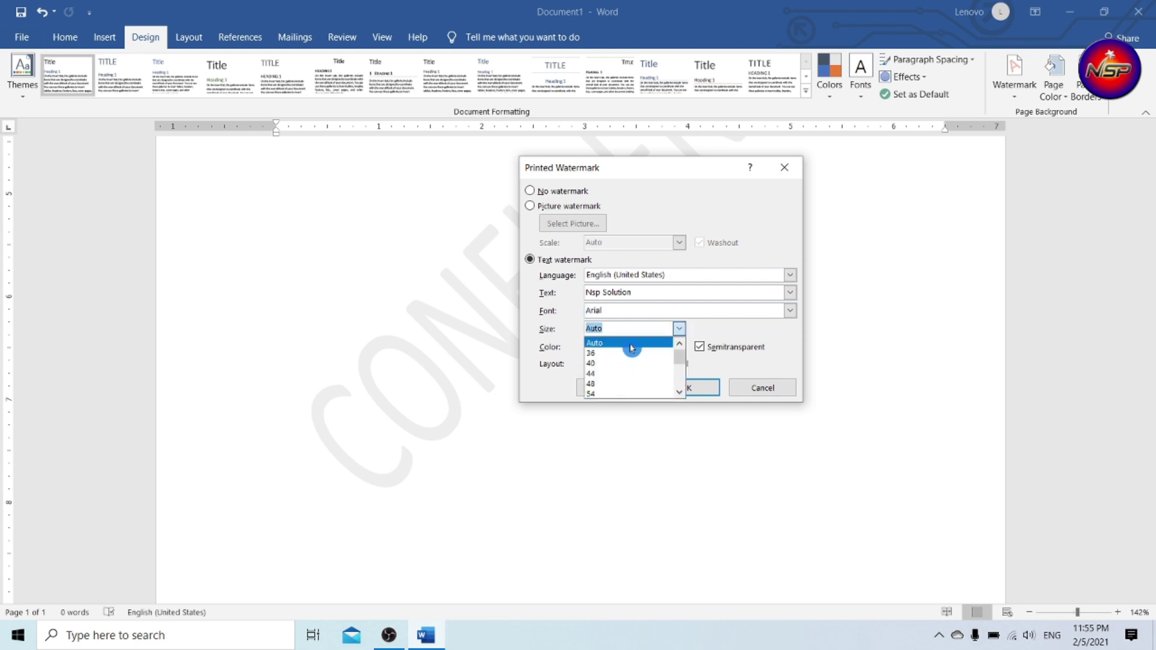
pyautogui.click(630, 347)
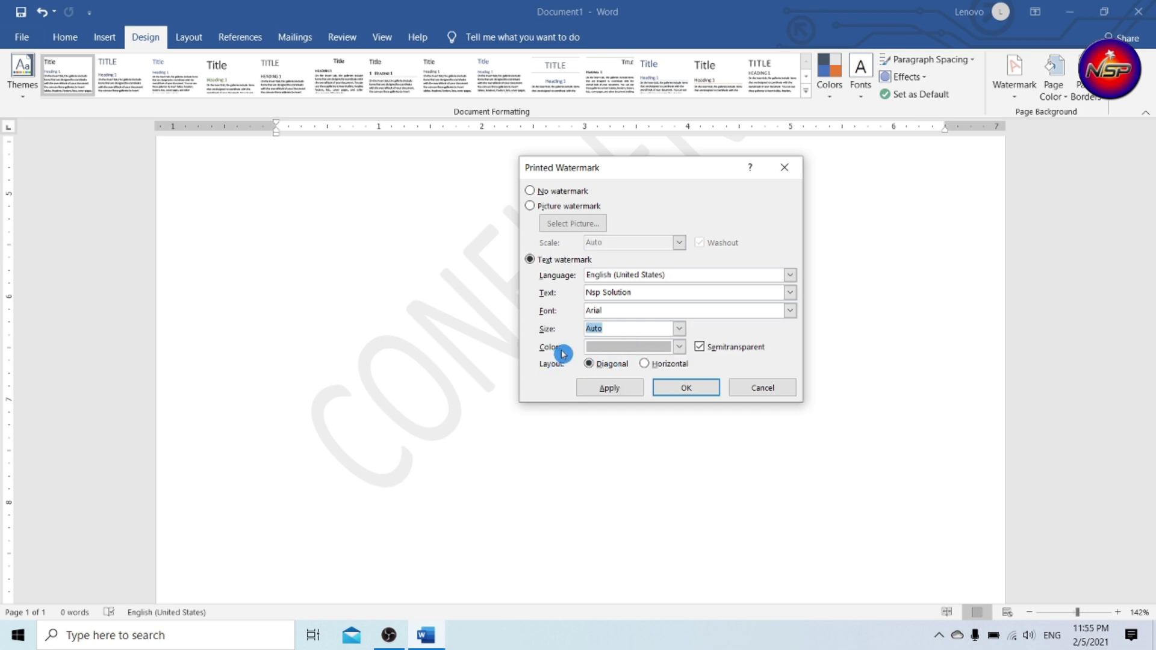
# Make the watermark text dark grey, apply it to the page, and close the dialog.
pyautogui.click(659, 347)
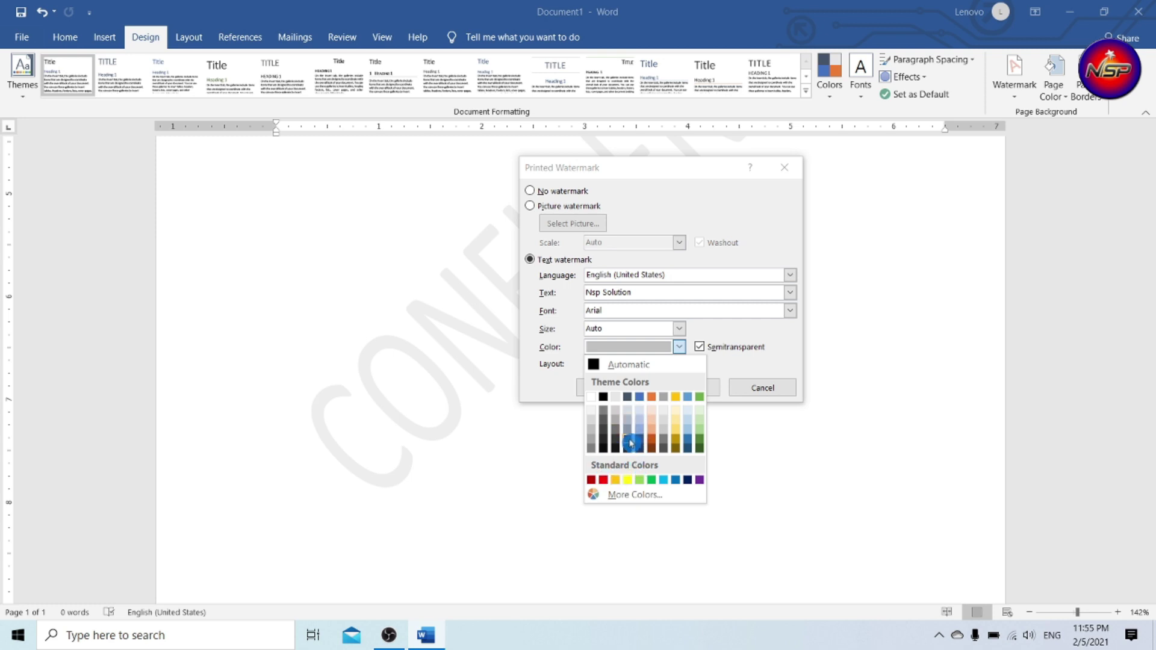
pyautogui.click(604, 431)
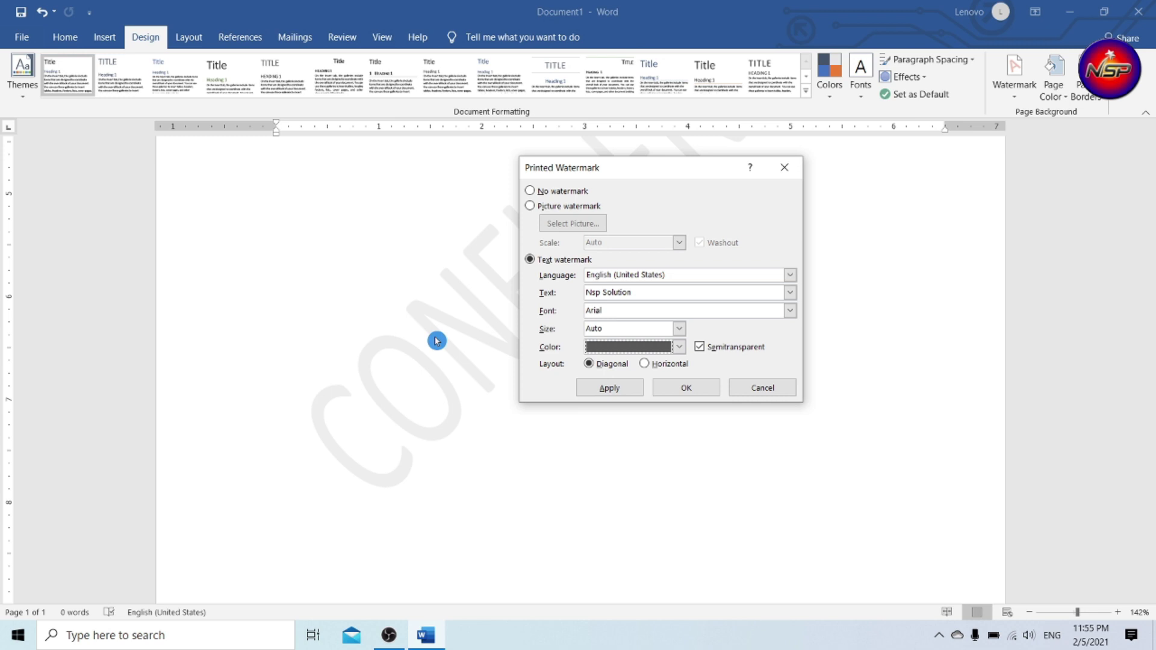
pyautogui.click(620, 391)
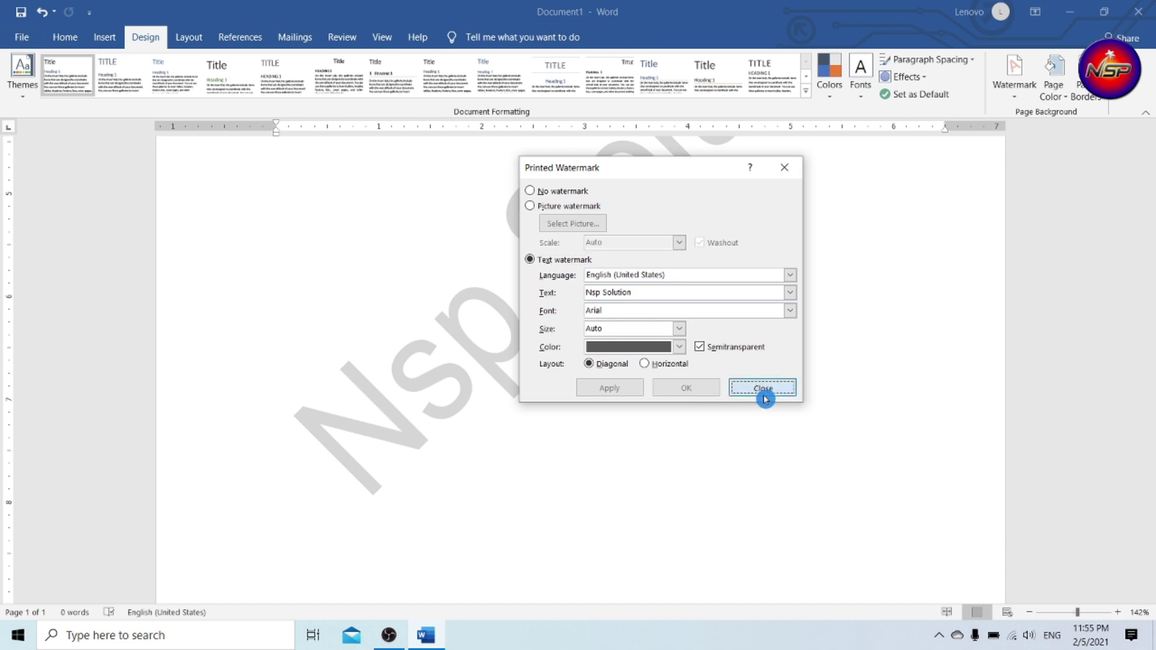
pyautogui.click(763, 390)
# Scroll over the page and reopen the Custom Watermark settings.
pyautogui.scroll(5, 668, 392)
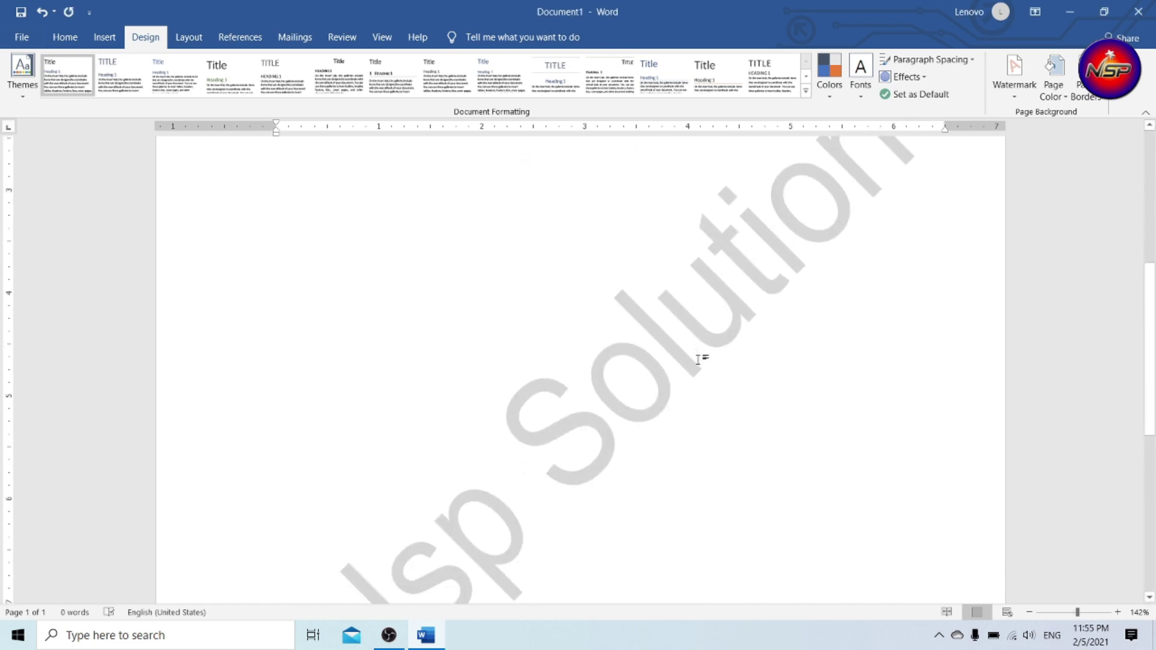
pyautogui.scroll(-3, 698, 359)
pyautogui.scroll(3, 699, 360)
pyautogui.scroll(5, 698, 361)
pyautogui.scroll(-2, 698, 362)
pyautogui.scroll(-3, 699, 360)
pyautogui.scroll(-3, 730, 327)
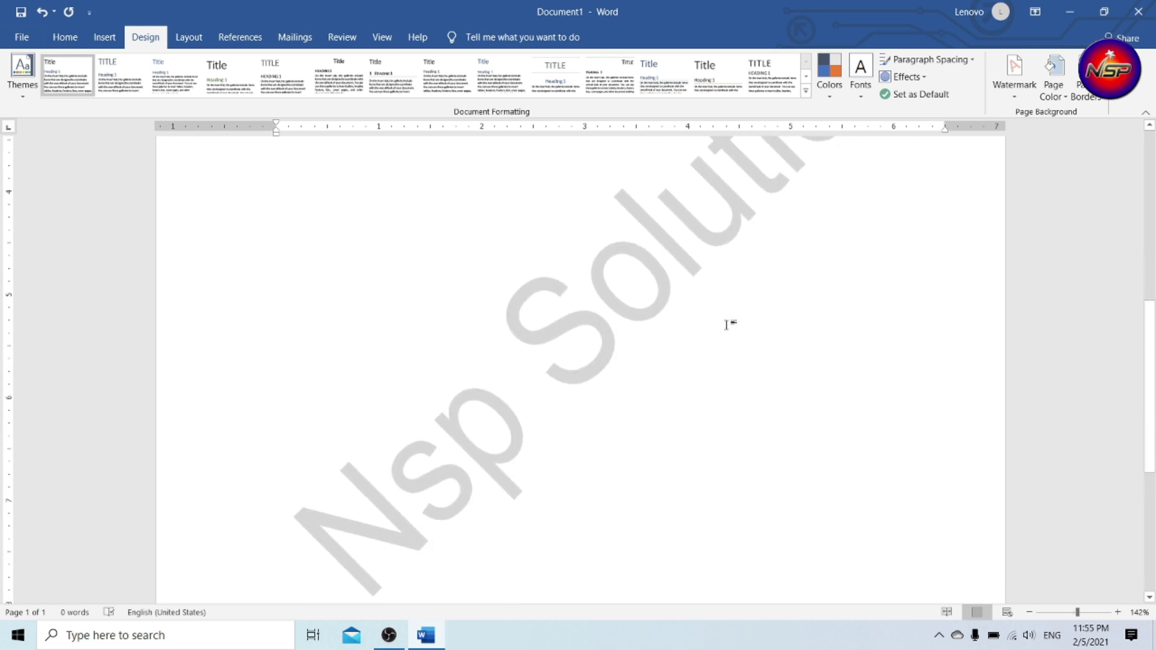
pyautogui.click(1022, 104)
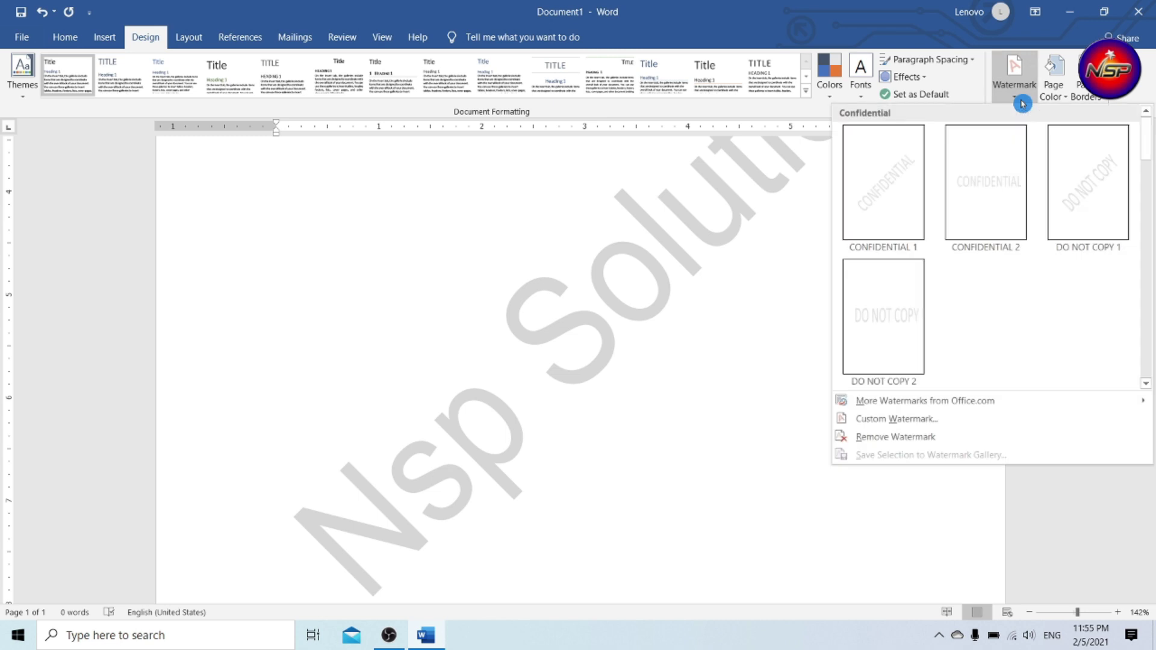
pyautogui.click(891, 418)
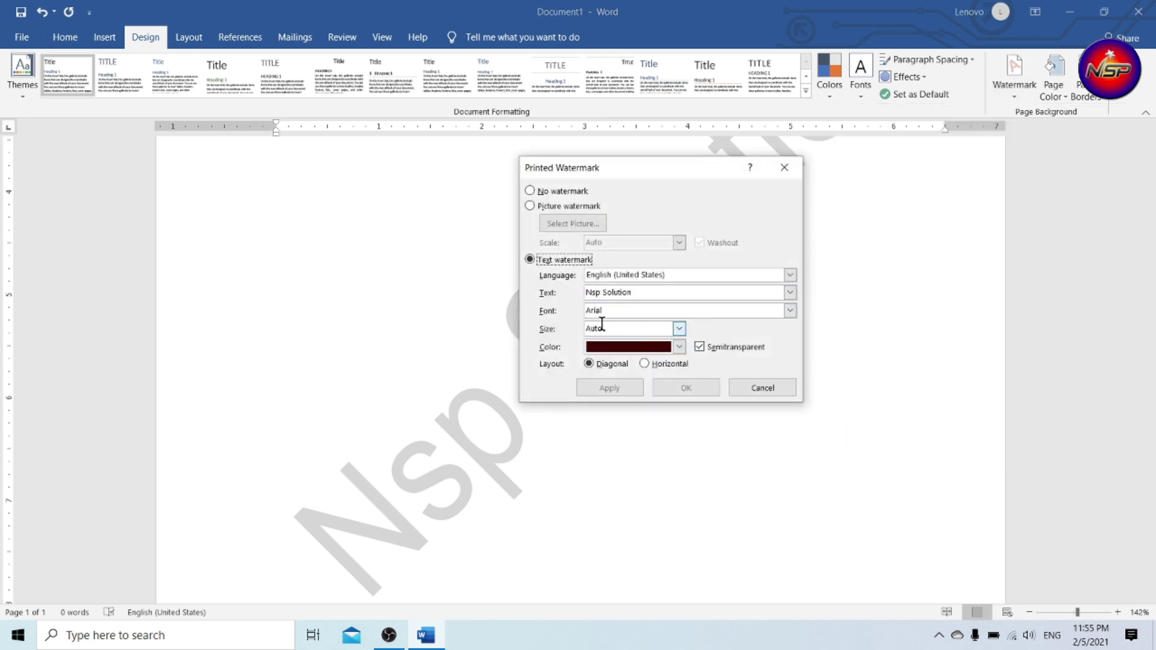
# Set the watermark text size to 36, apply it, and close the dialog.
pyautogui.click(572, 328)
pyautogui.click(678, 328)
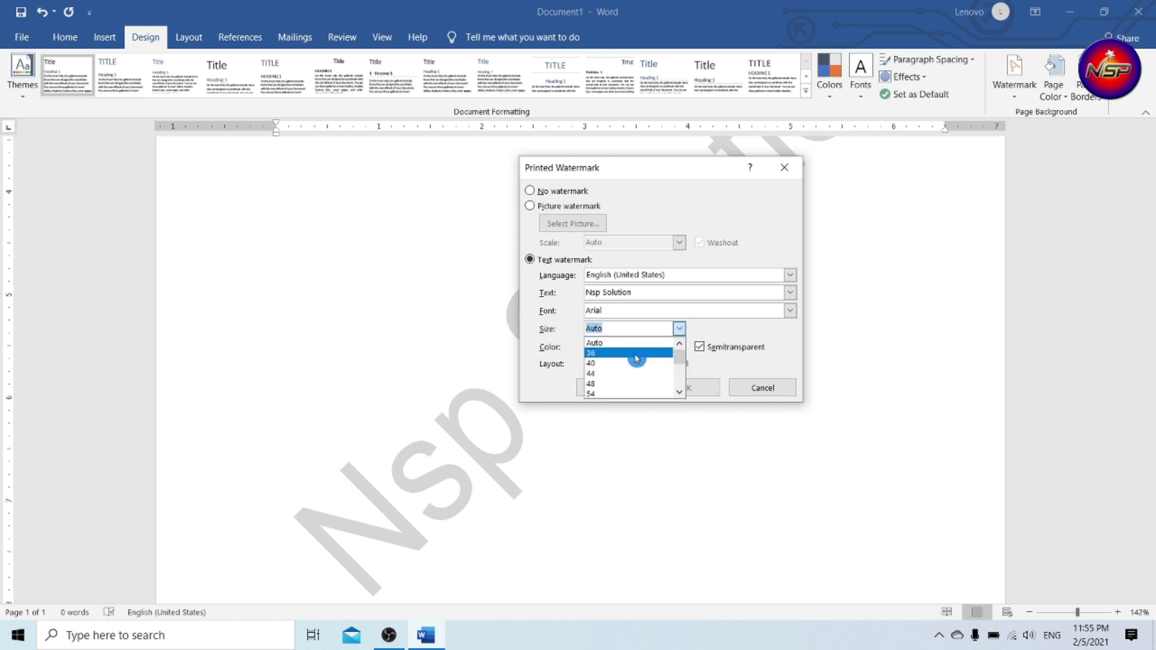
pyautogui.click(636, 359)
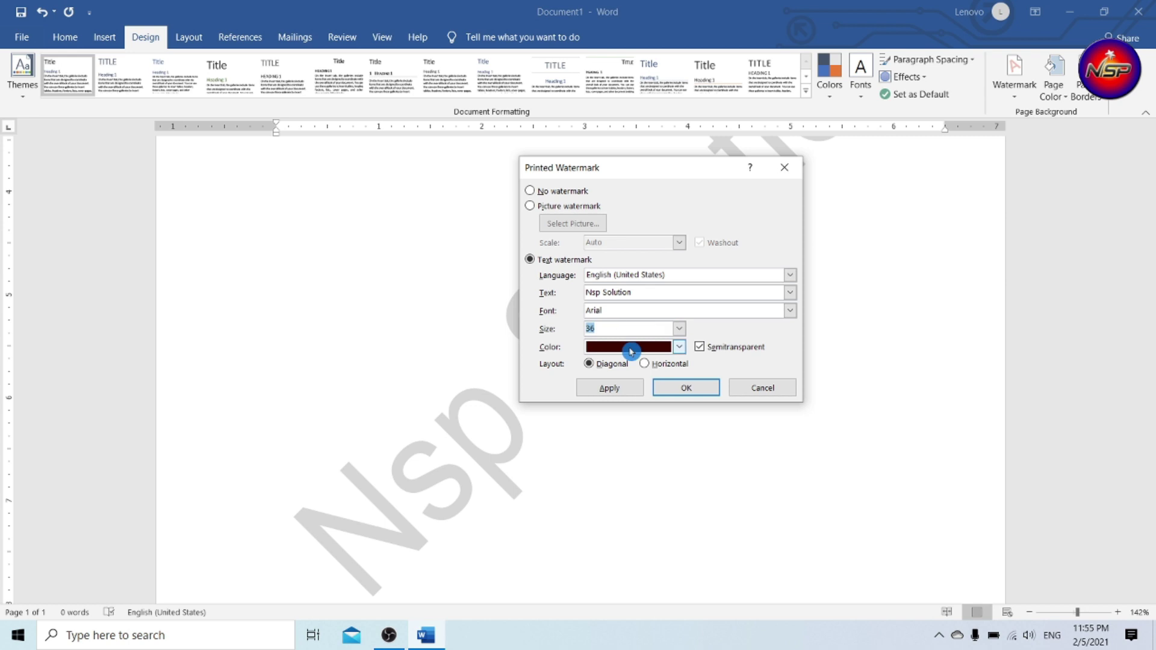
pyautogui.click(627, 391)
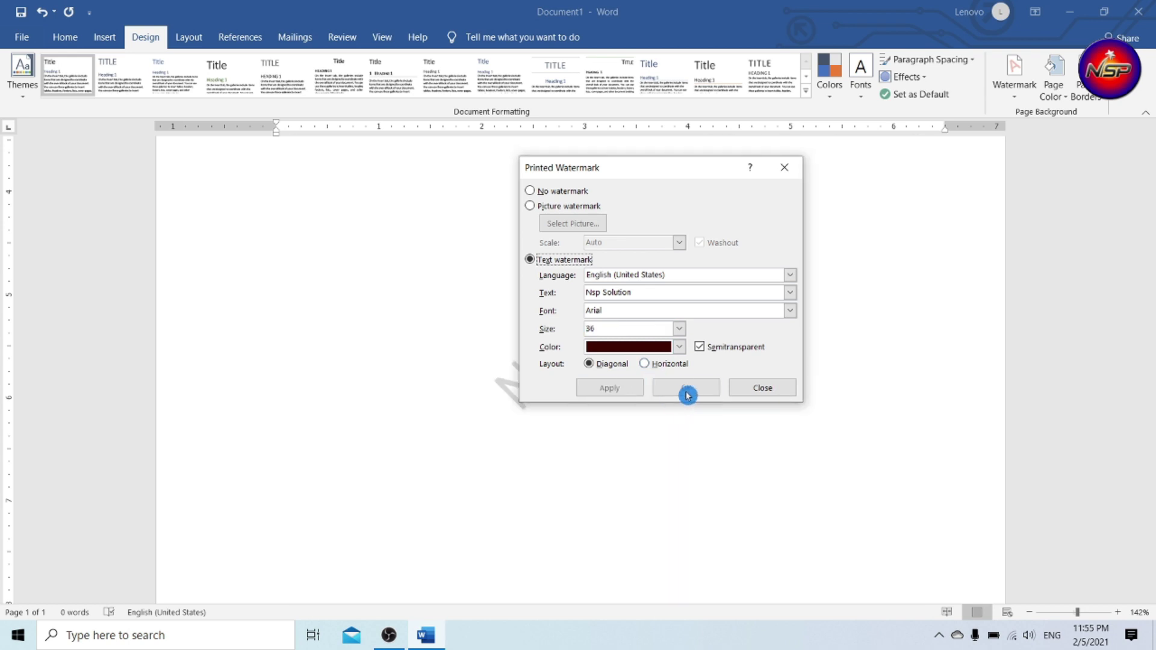
pyautogui.click(758, 387)
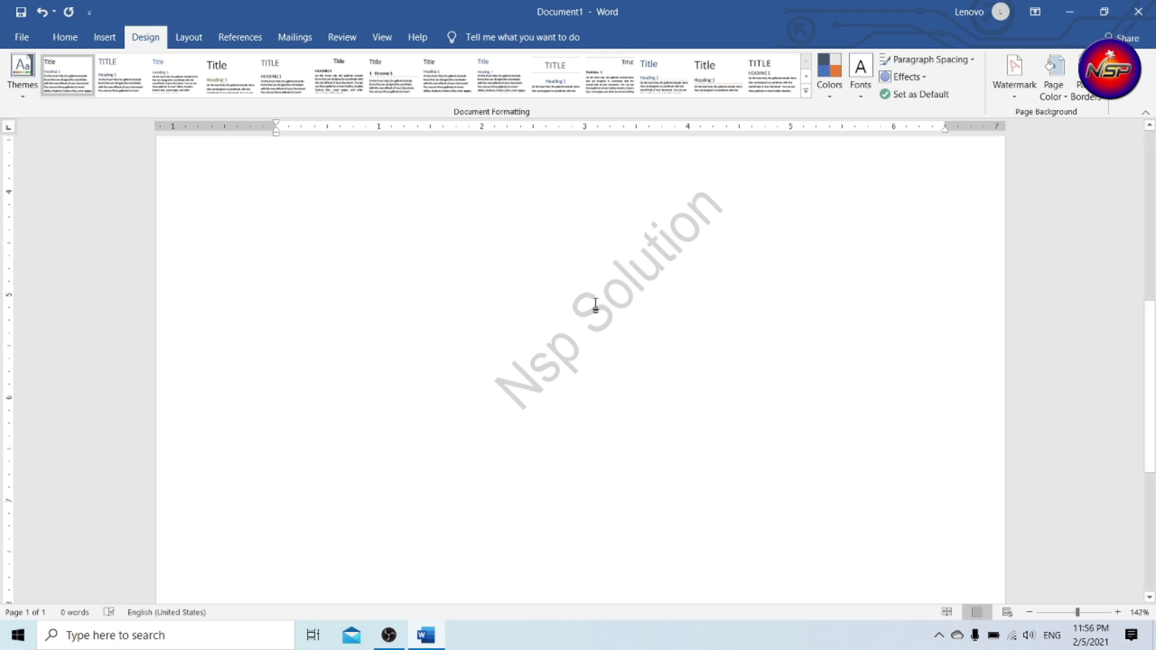
# In Custom Watermark, switch to a Picture watermark and choose Select Picture.
pyautogui.click(1015, 104)
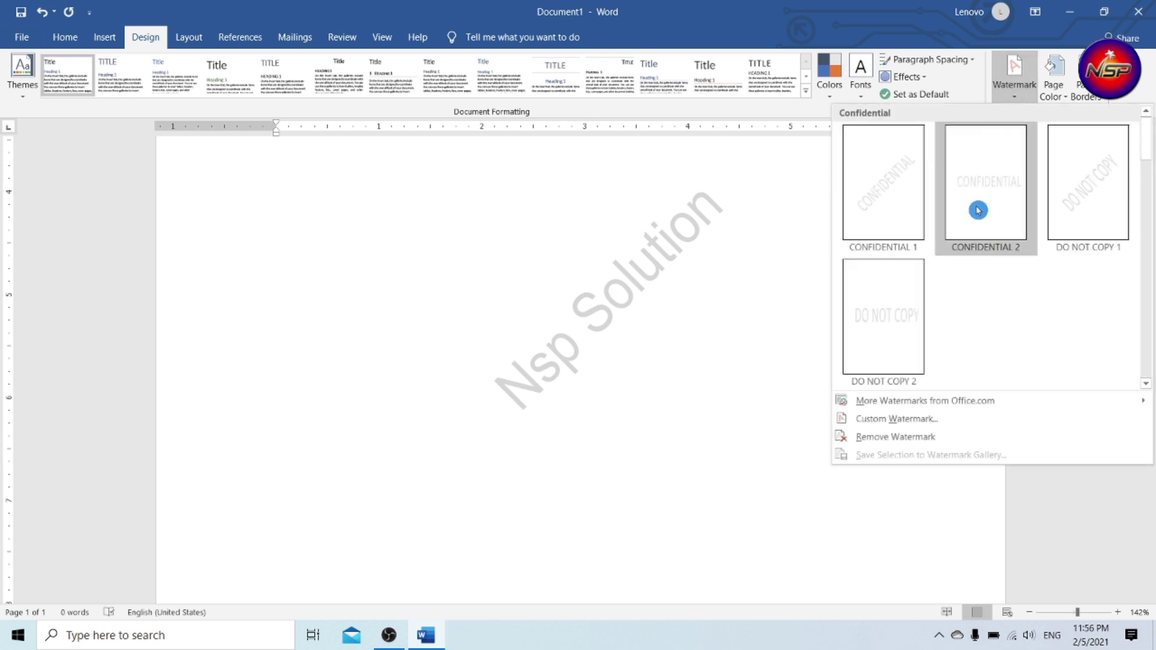
pyautogui.click(908, 418)
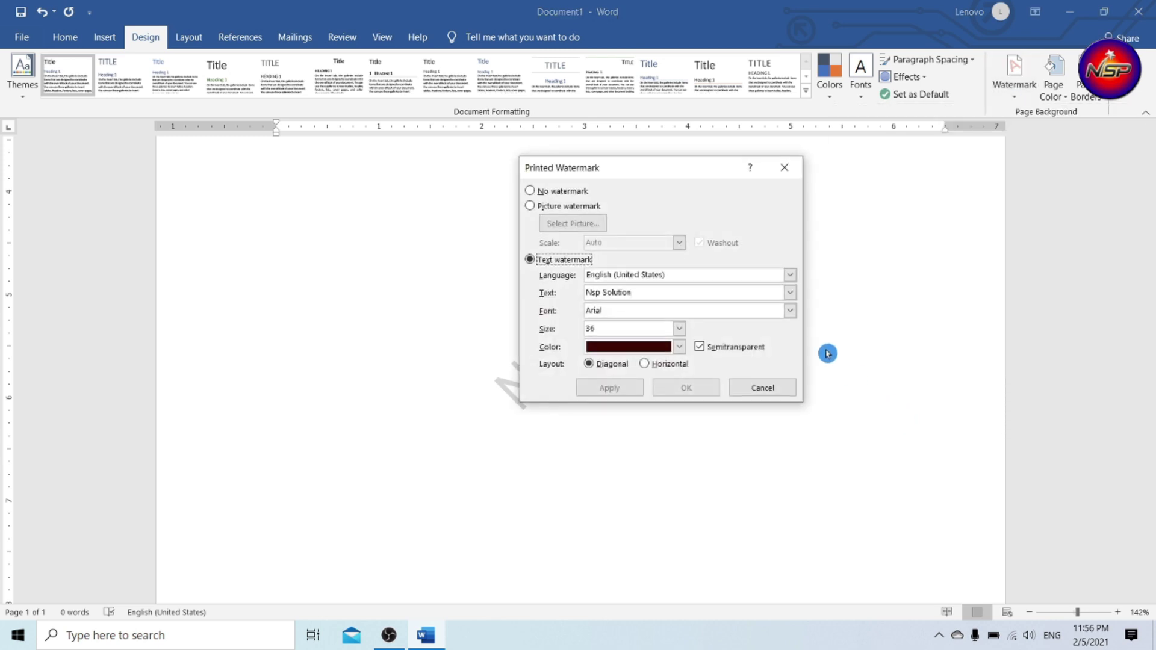
pyautogui.moveTo(674, 169); pyautogui.dragTo(765, 190)
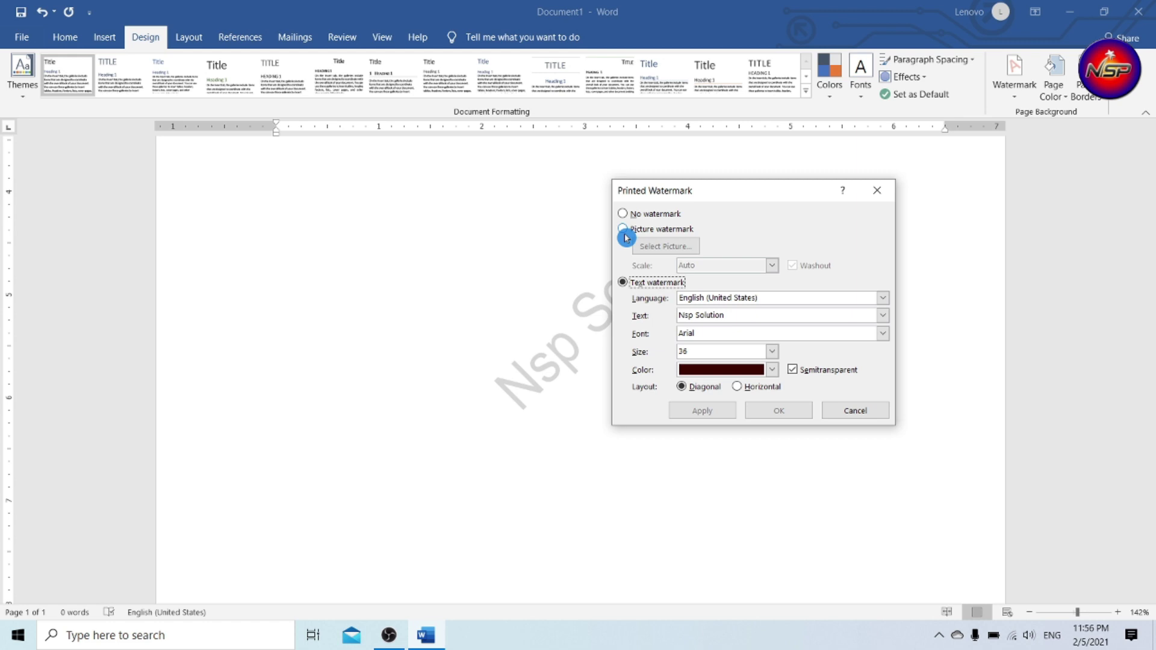
pyautogui.click(624, 232)
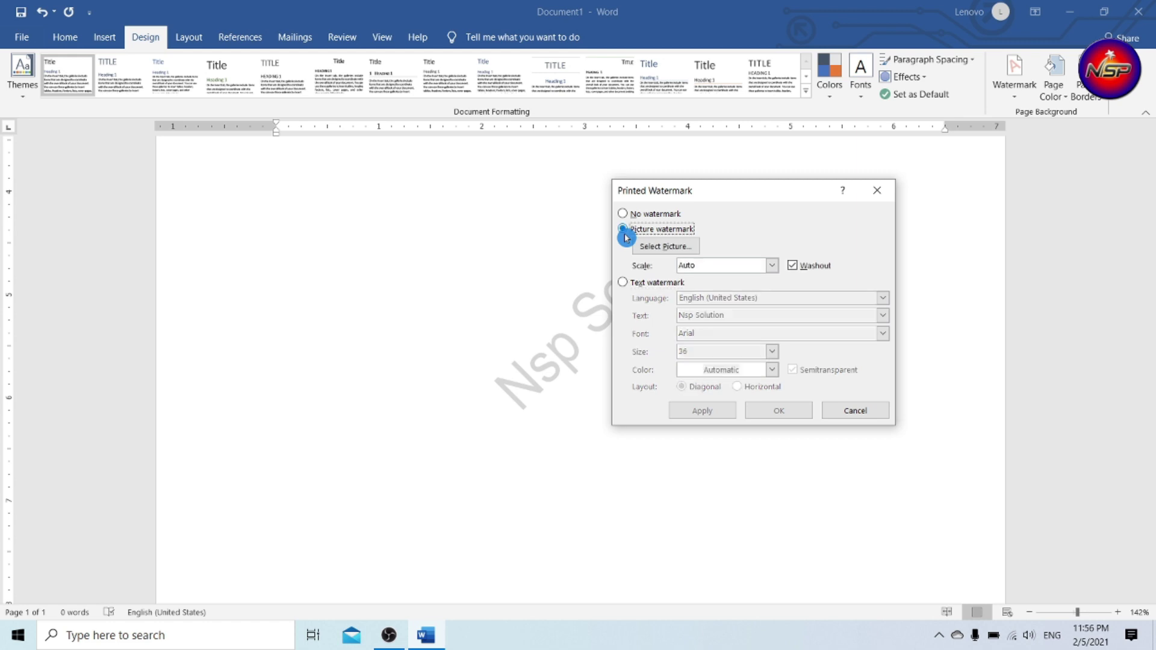
pyautogui.click(651, 248)
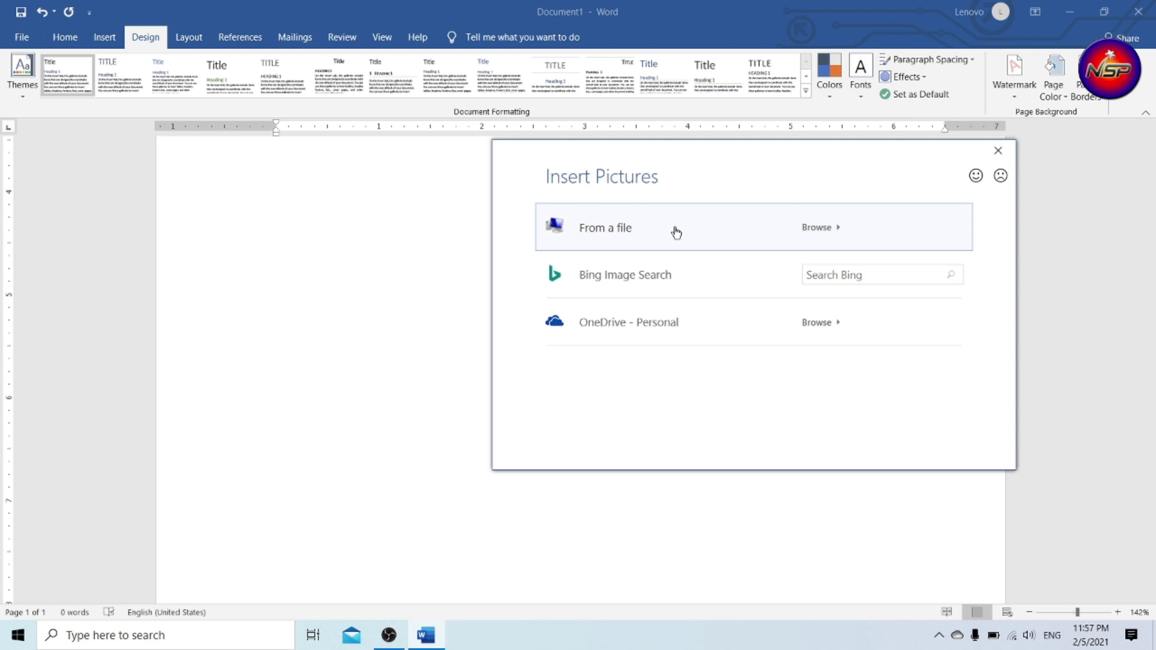
# Insert Logo1 from the Complete Logo folder as the picture watermark, apply it, and close.
pyautogui.click(675, 232)
pyautogui.moveTo(785, 217); pyautogui.dragTo(483, 161)
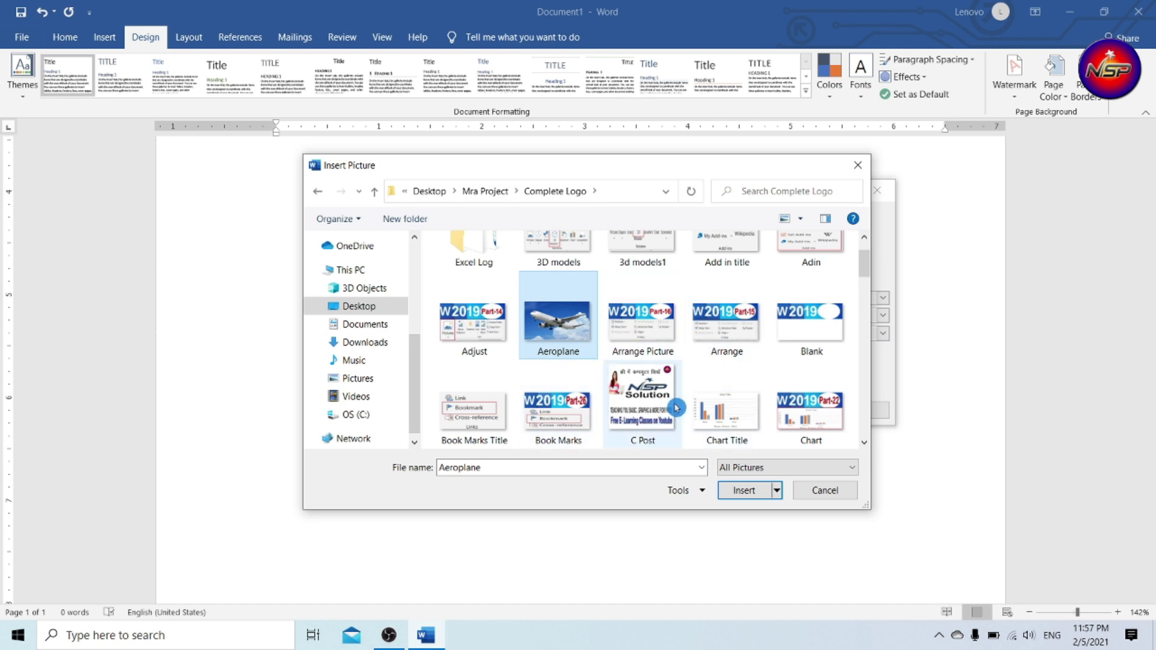
pyautogui.scroll(-3, 650, 357)
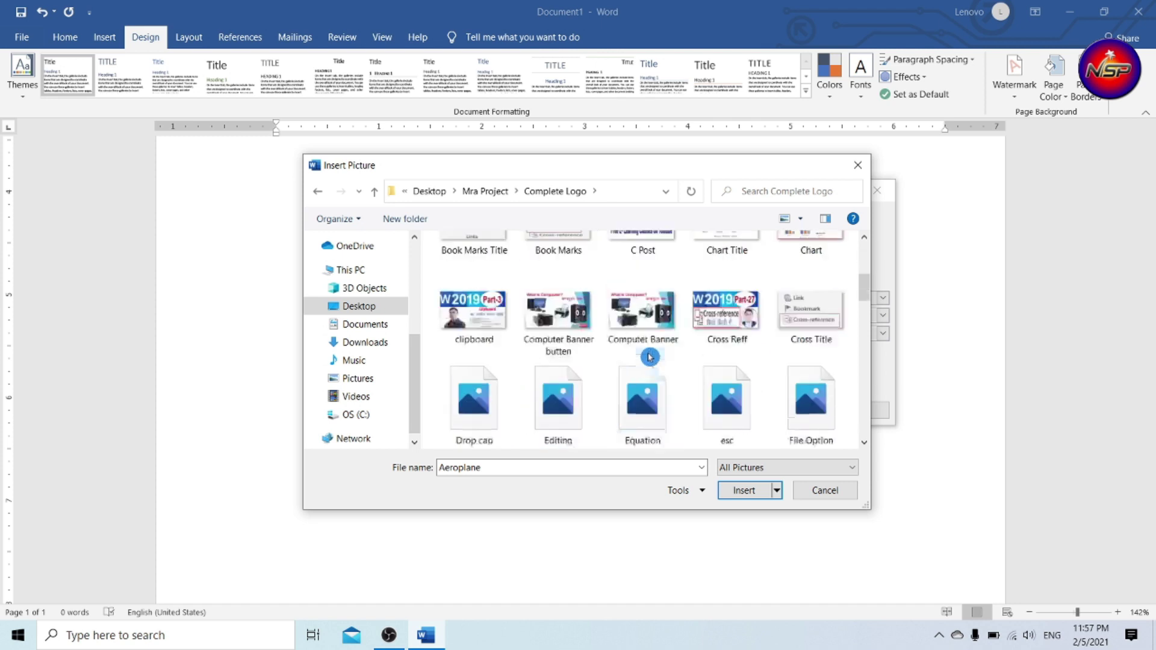
pyautogui.scroll(-3, 649, 357)
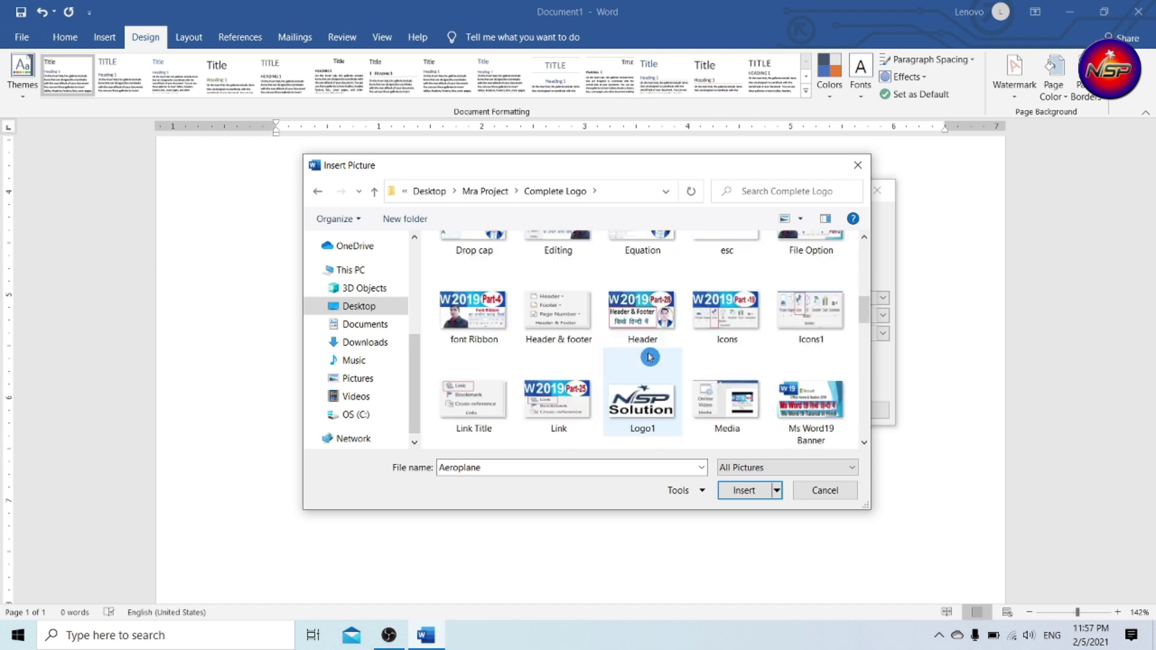
pyautogui.click(650, 408)
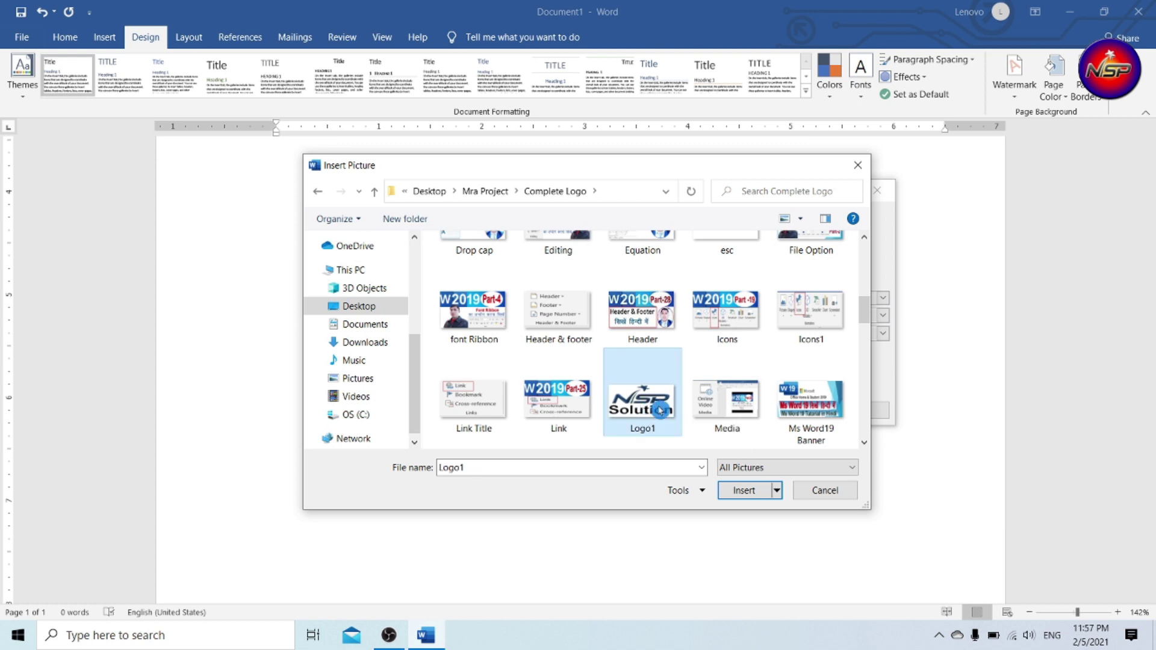
pyautogui.click(754, 487)
pyautogui.click(699, 415)
pyautogui.click(846, 412)
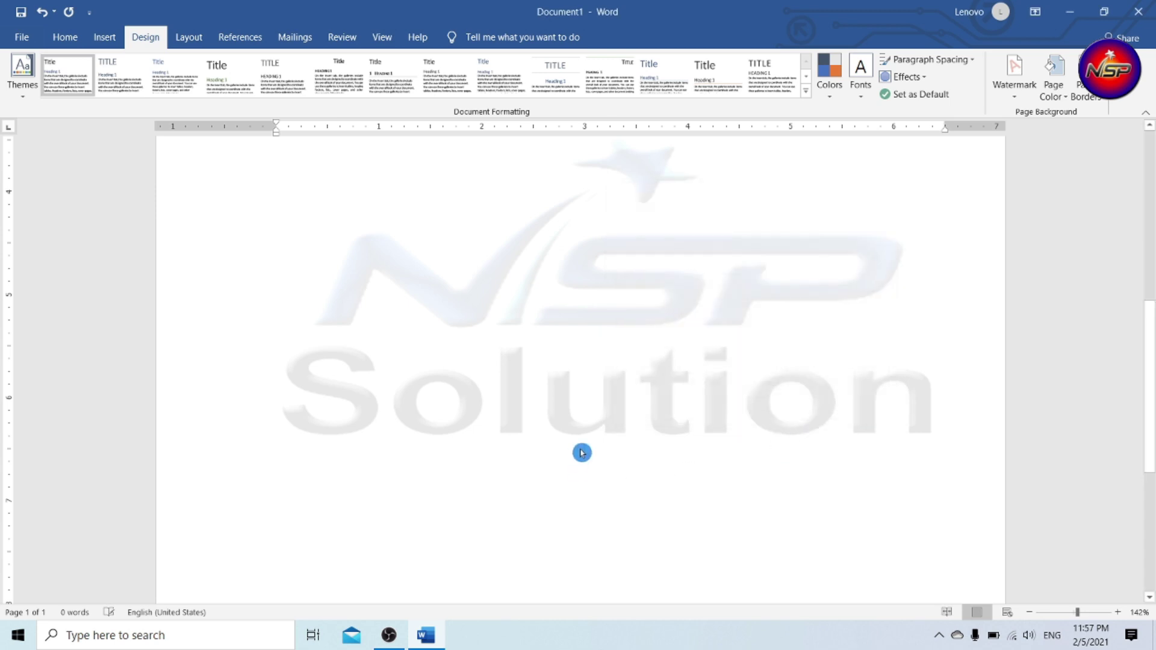
pyautogui.scroll(5, 590, 427)
pyautogui.scroll(-3, 603, 376)
pyautogui.scroll(-3, 601, 382)
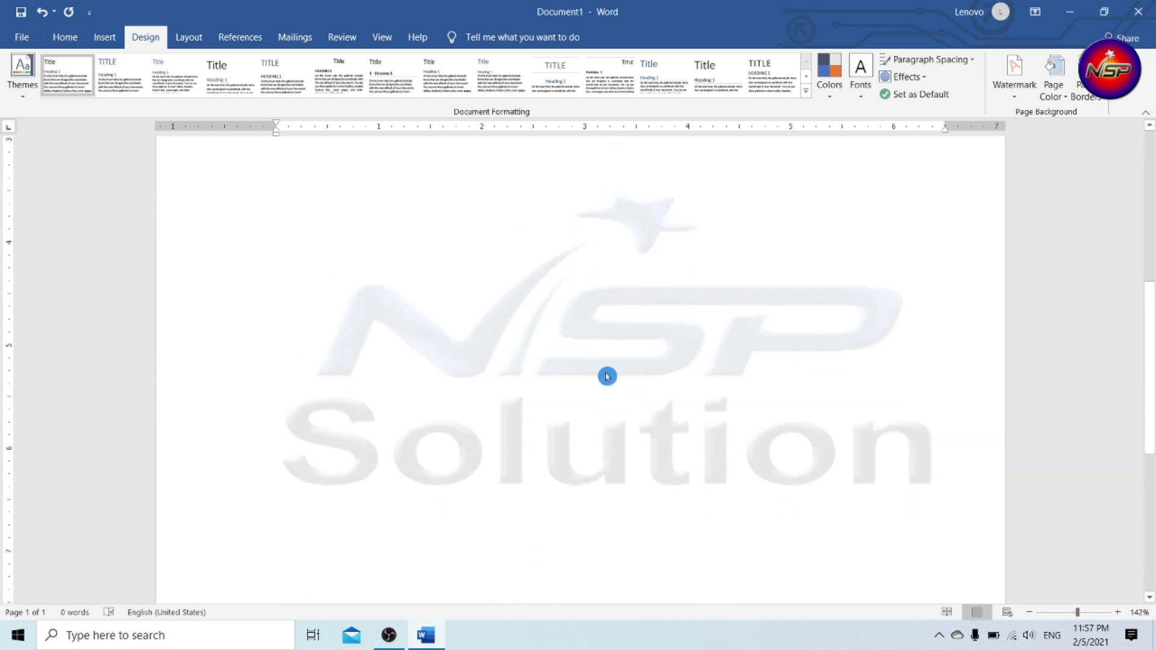